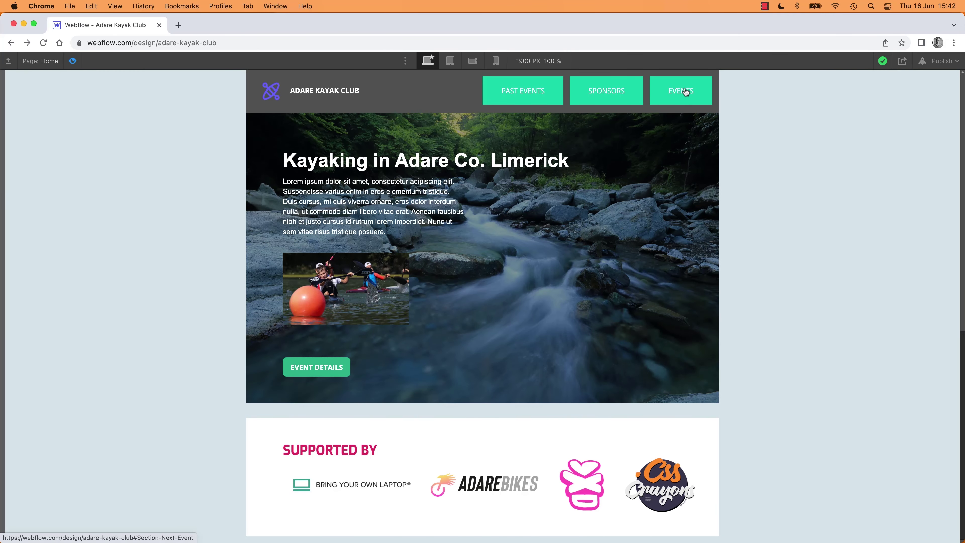
# Step: Demo the finished site by following the EVENTS and SPONSORS links to their sections
pyautogui.click(685, 91)
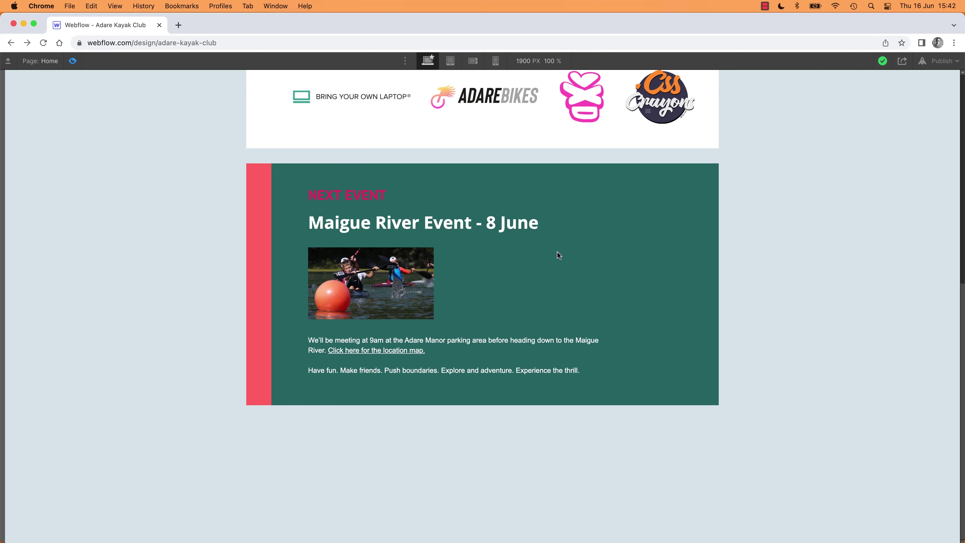
pyautogui.scroll(10, 536, 259)
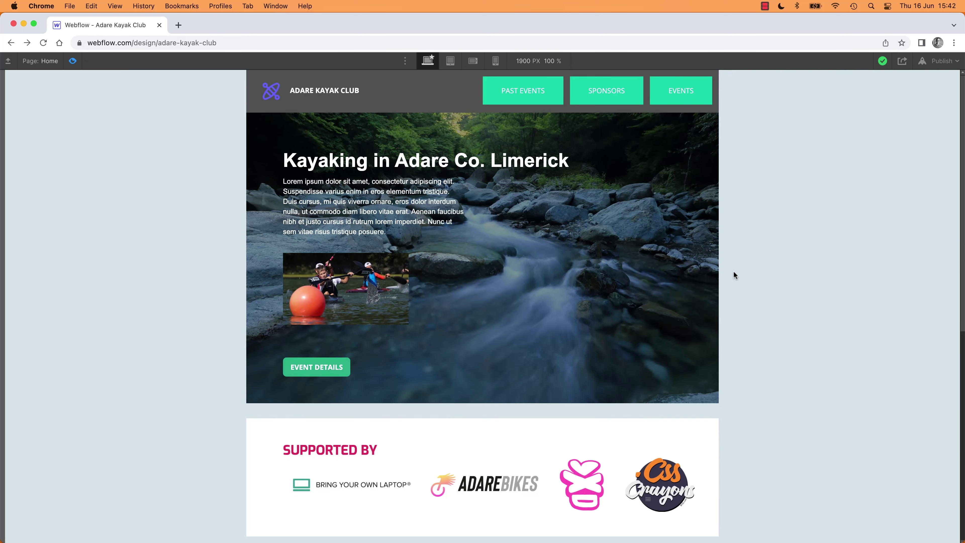
pyautogui.click(602, 90)
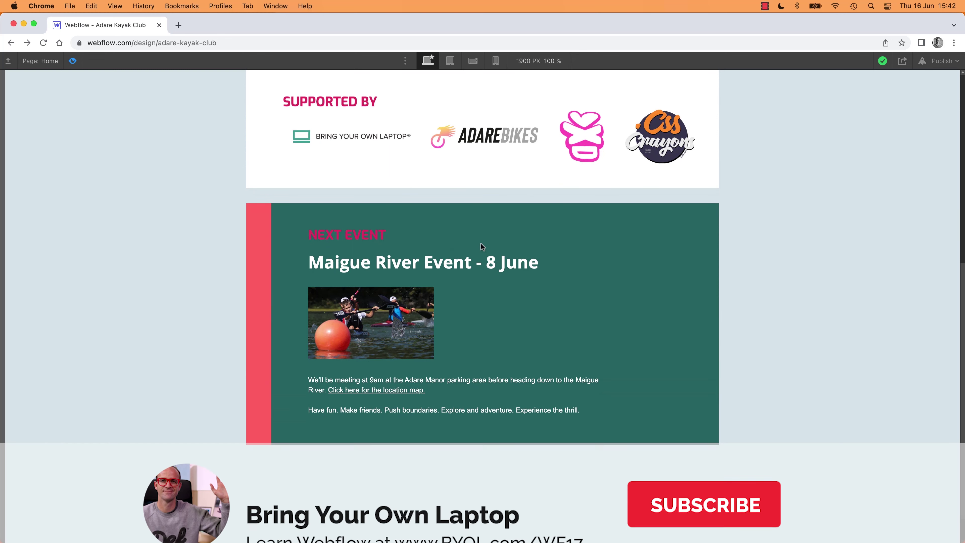
pyautogui.scroll(5, 480, 242)
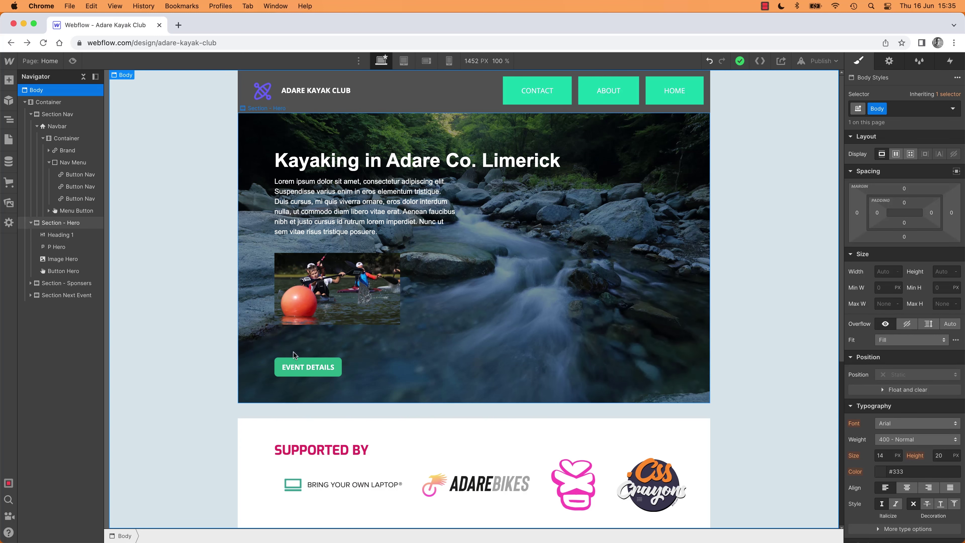
# Step: Select the Next Event section and set its ID to Section-Next-Event in Settings
pyautogui.click(315, 365)
pyautogui.click(182, 365)
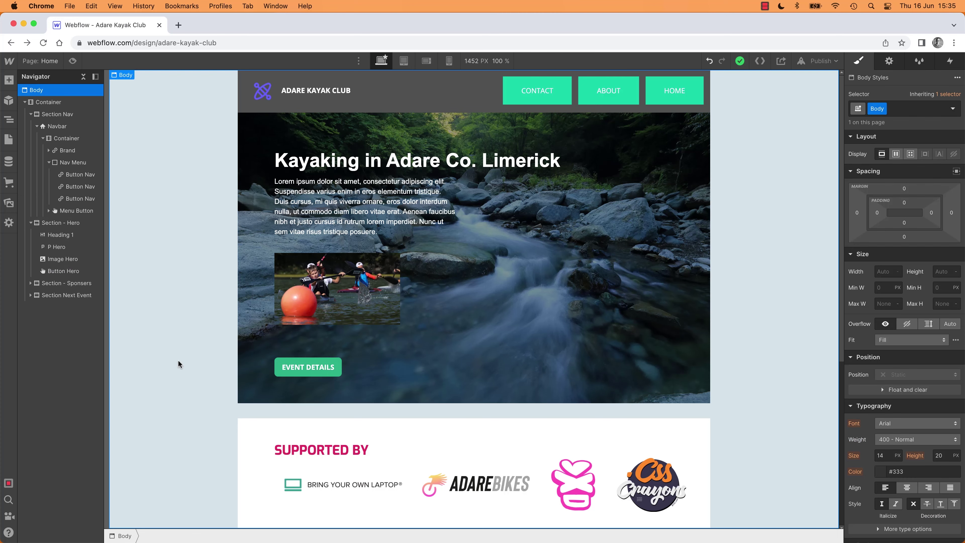
pyautogui.scroll(-7, 178, 360)
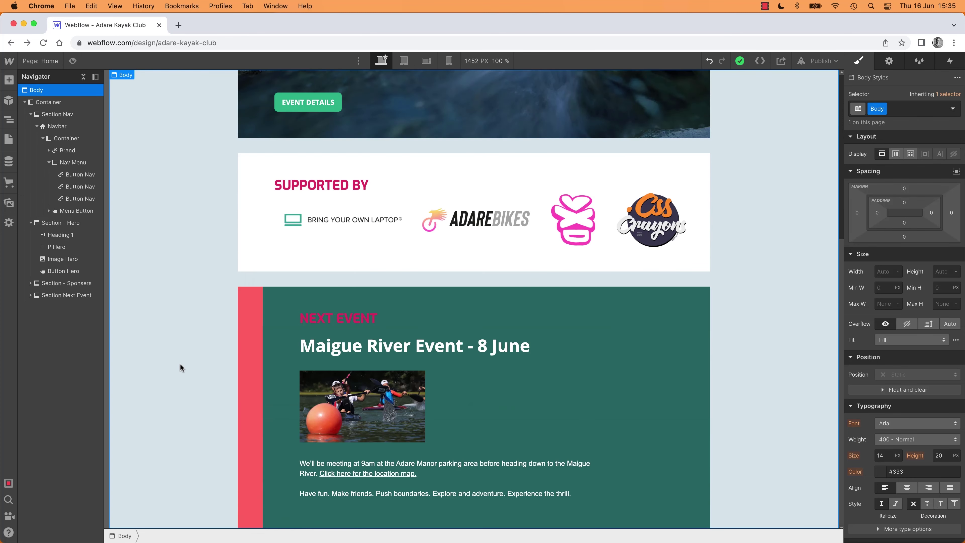
pyautogui.scroll(1, 181, 365)
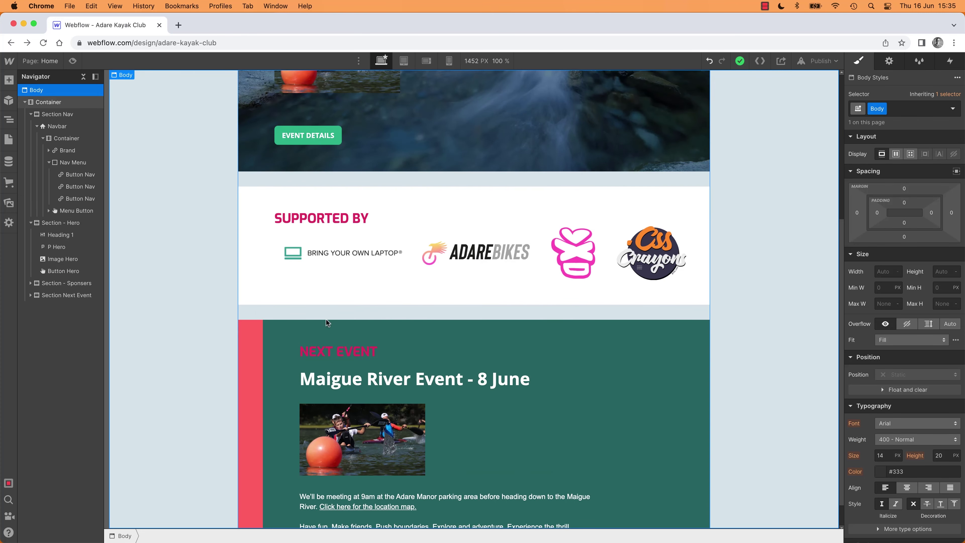
pyautogui.scroll(-1, 326, 320)
pyautogui.click(292, 300)
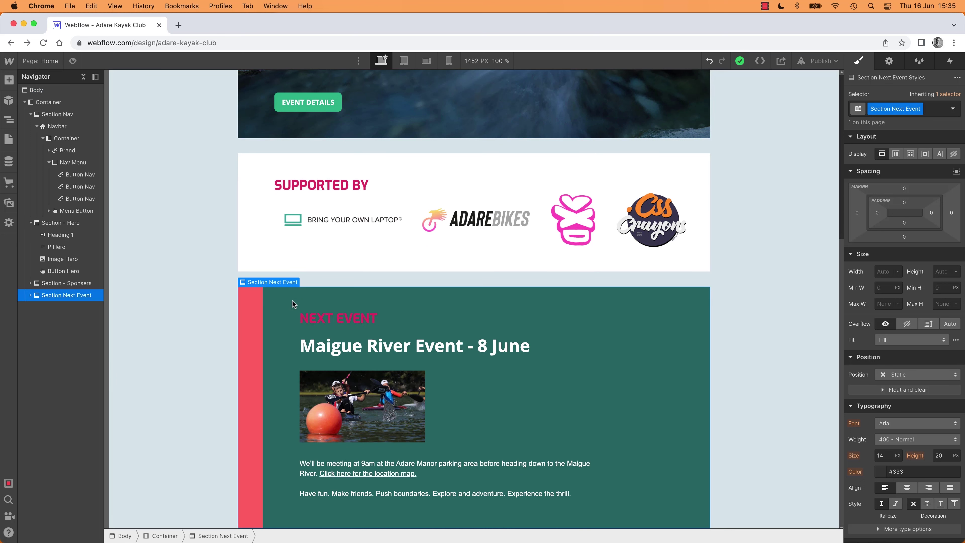
pyautogui.click(890, 62)
pyautogui.click(891, 94)
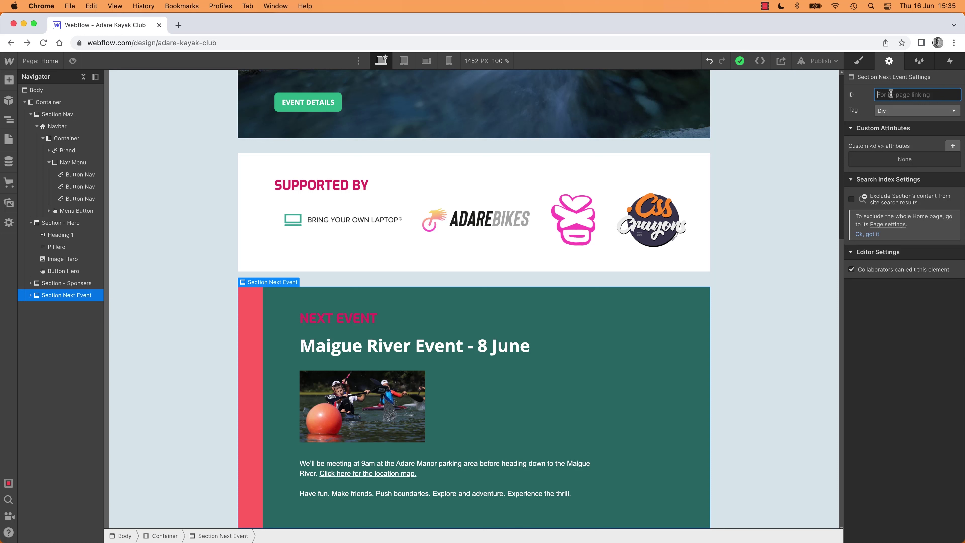
pyautogui.write('Section Next Evet')
pyautogui.press('Return')
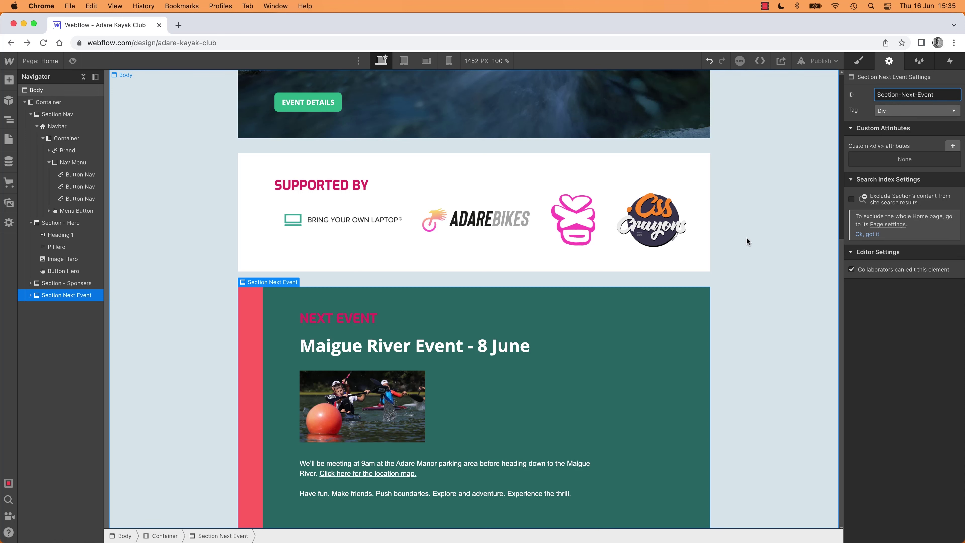
pyautogui.scroll(7, 188, 163)
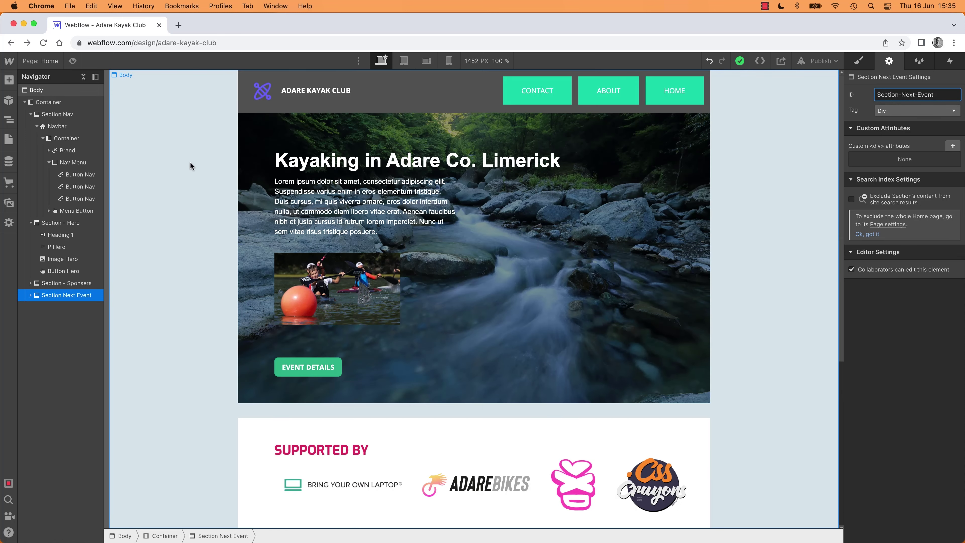
# Step: Point the EVENT DETAILS button's link to the Page Section Section-Next-Event
pyautogui.click(307, 366)
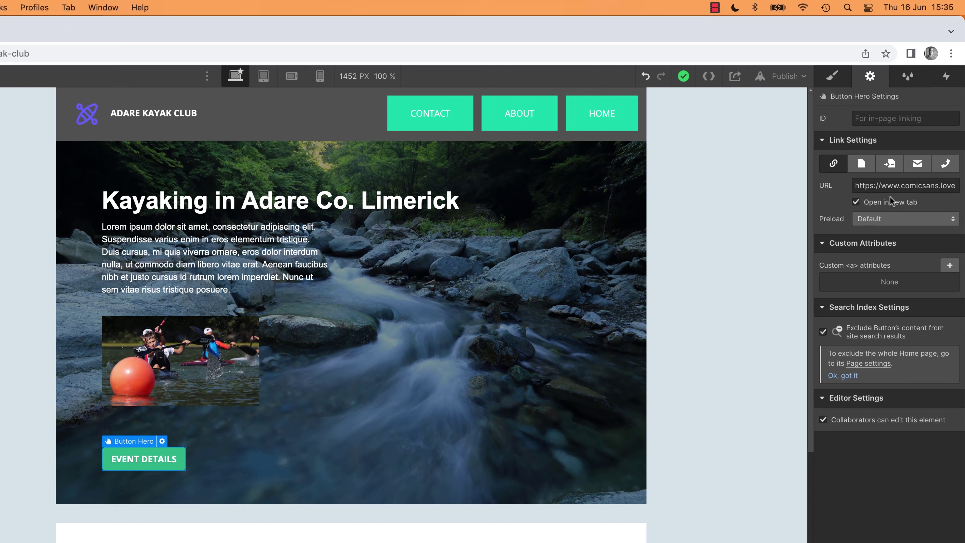
pyautogui.click(894, 165)
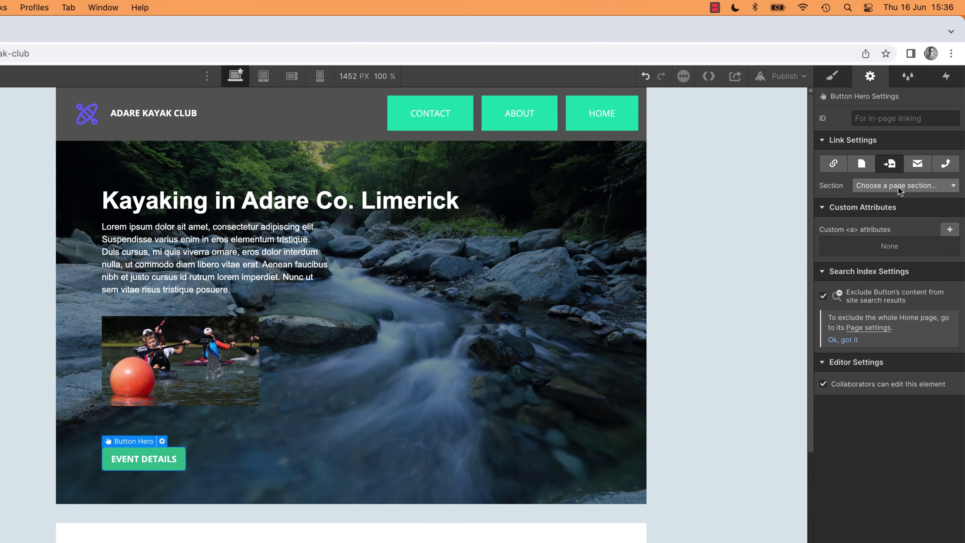
pyautogui.click(901, 186)
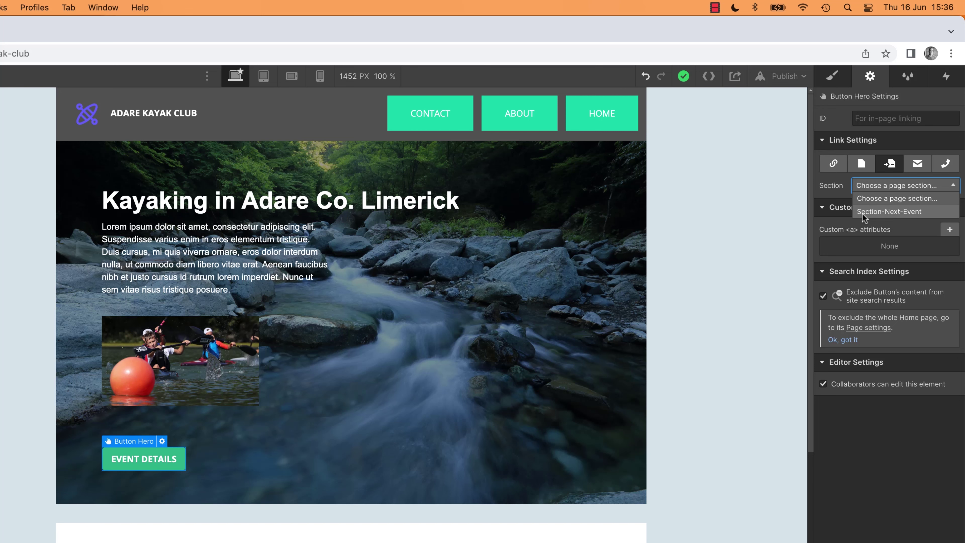
pyautogui.click(876, 212)
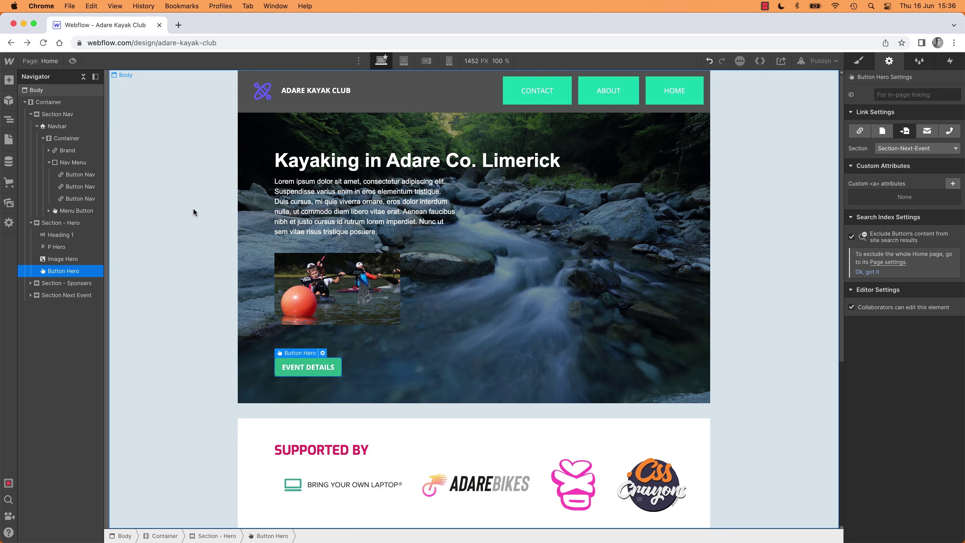
# Step: In preview, test that EVENT DETAILS scrolls down to the Next Event section
pyautogui.click(73, 62)
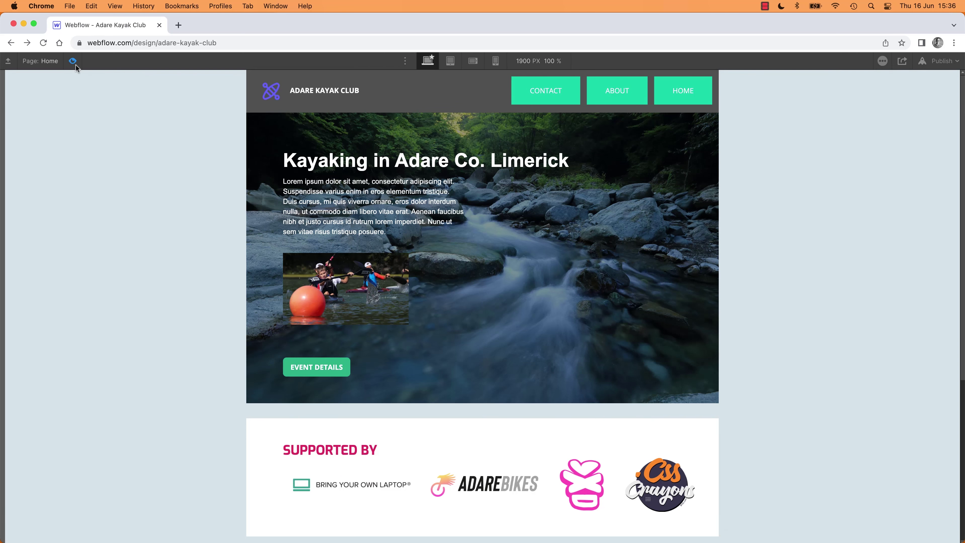
pyautogui.click(309, 365)
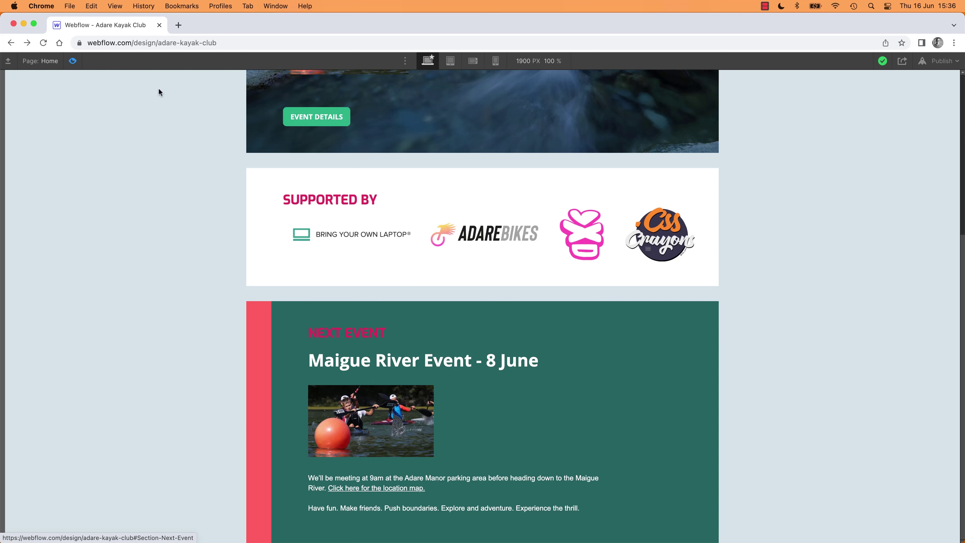
pyautogui.click(72, 61)
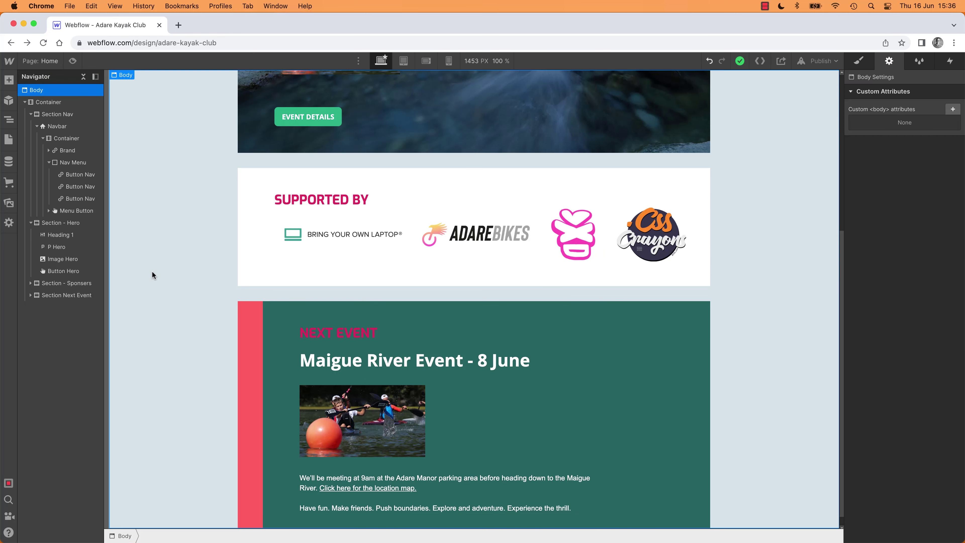
pyautogui.scroll(4, 159, 274)
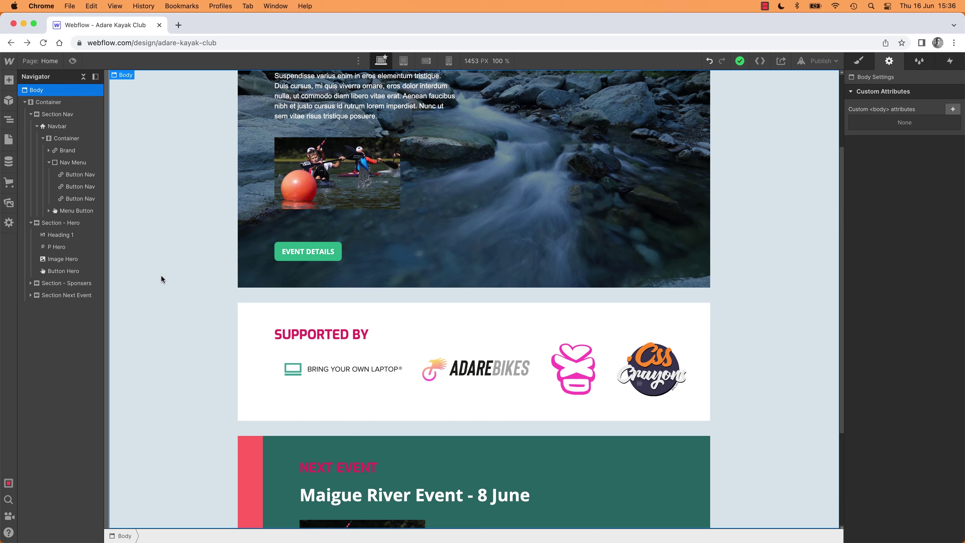
pyautogui.scroll(-4, 190, 329)
pyautogui.click(272, 356)
pyautogui.scroll(-1, 271, 357)
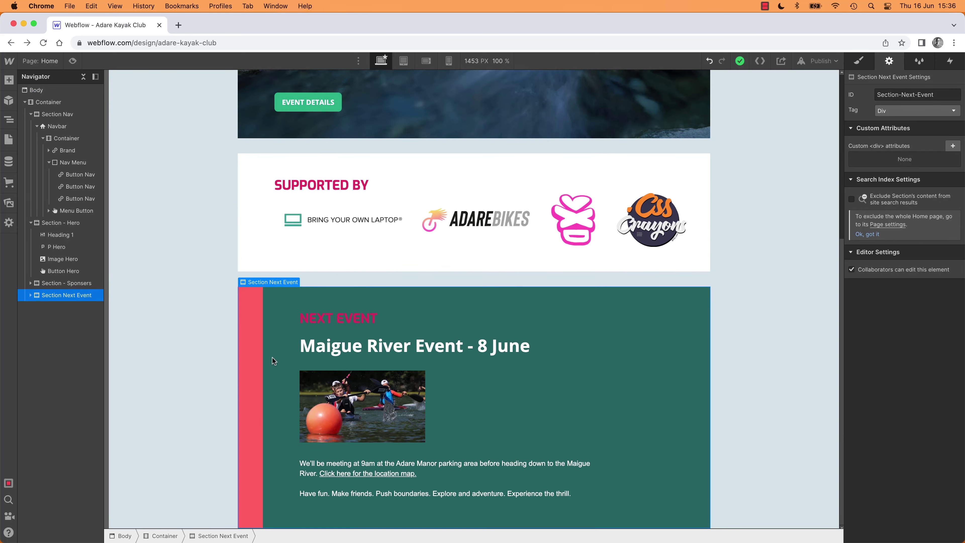
pyautogui.scroll(3, 272, 357)
pyautogui.click(366, 441)
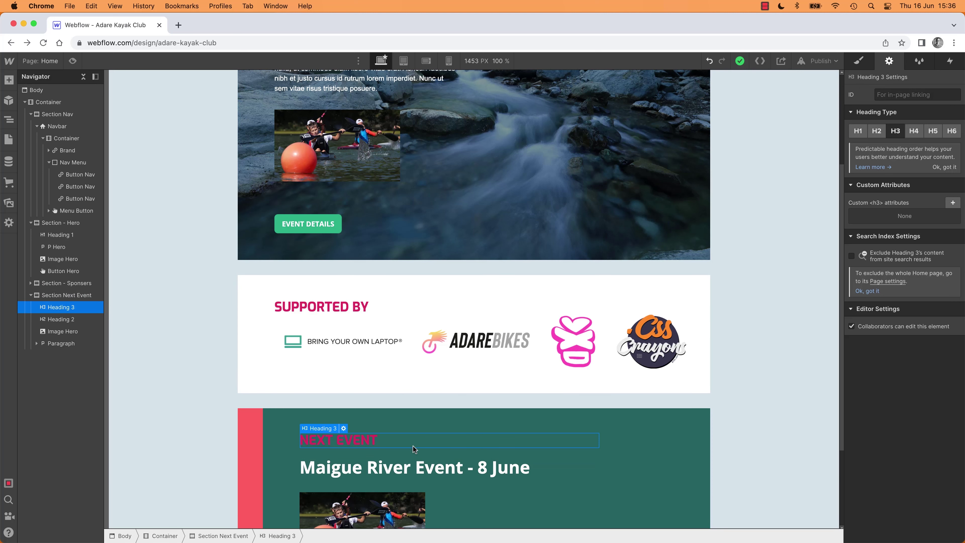
pyautogui.click(265, 424)
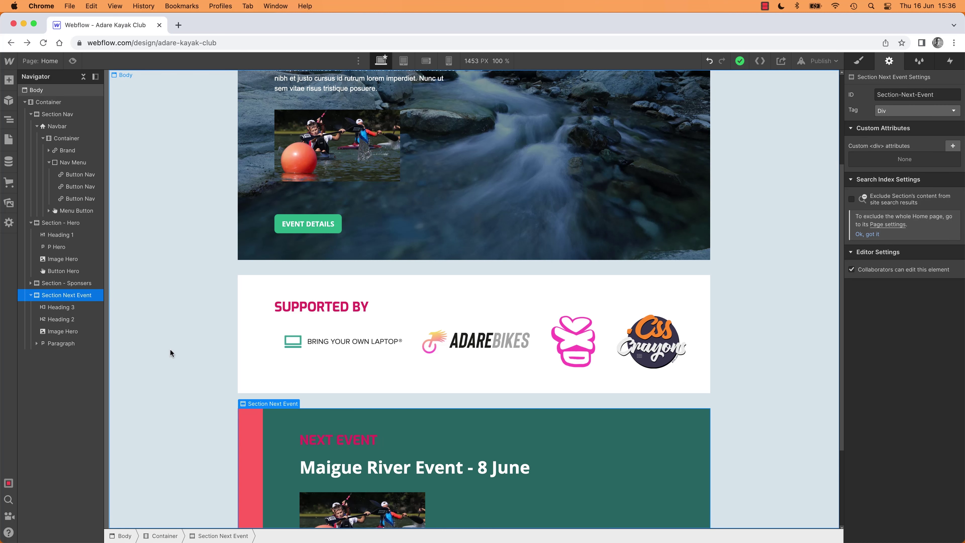
pyautogui.scroll(5, 170, 348)
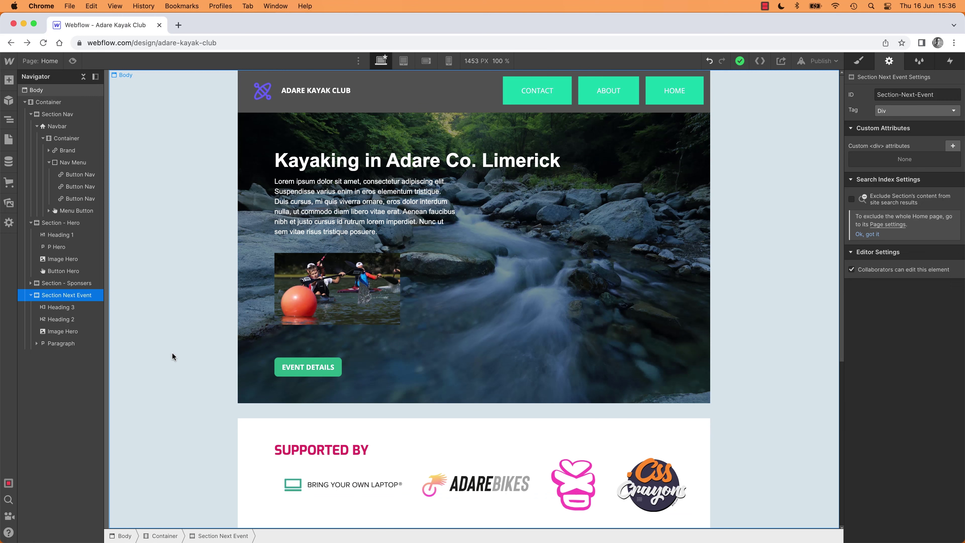
# Step: Check the CONTACT and ABOUT nav buttons against the hi-fi design mockup
pyautogui.click(559, 86)
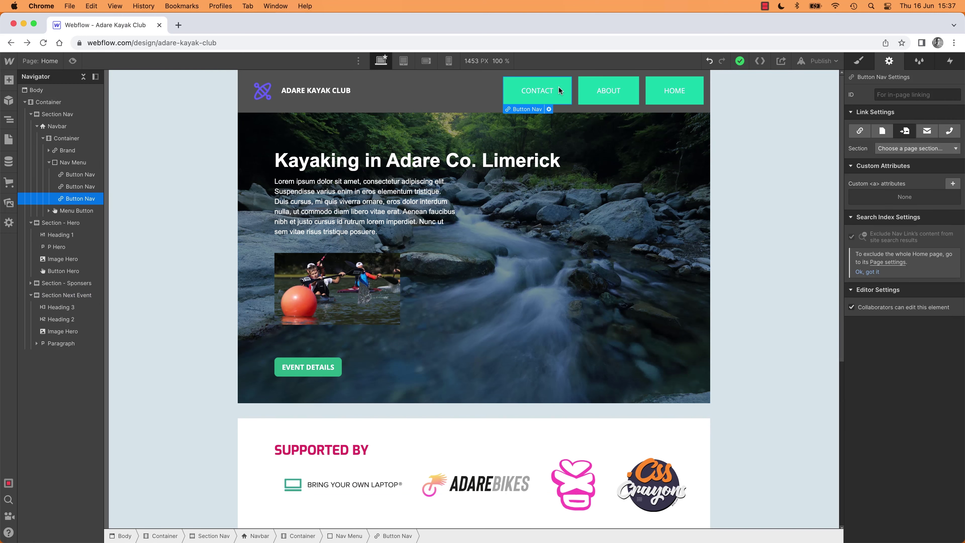
pyautogui.click(630, 82)
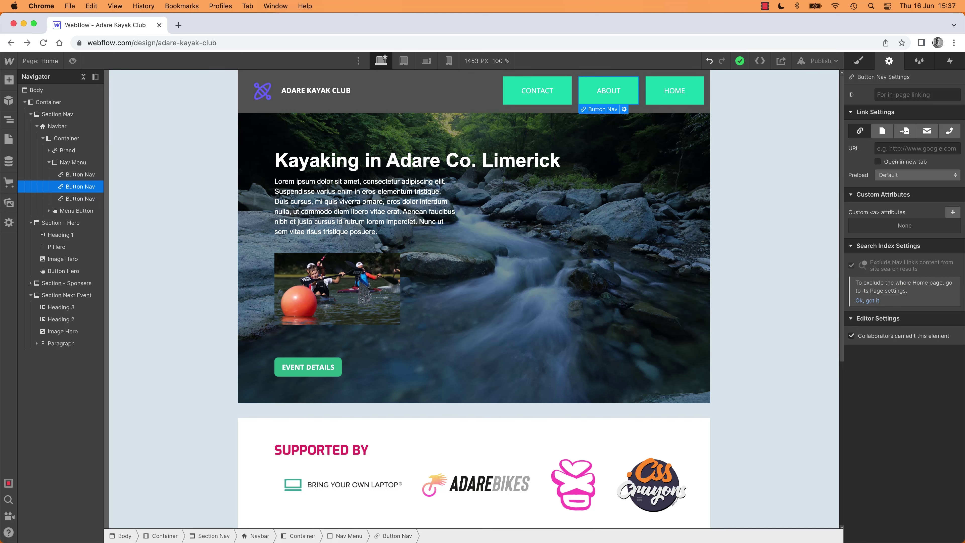
pyautogui.press('super+Tab')
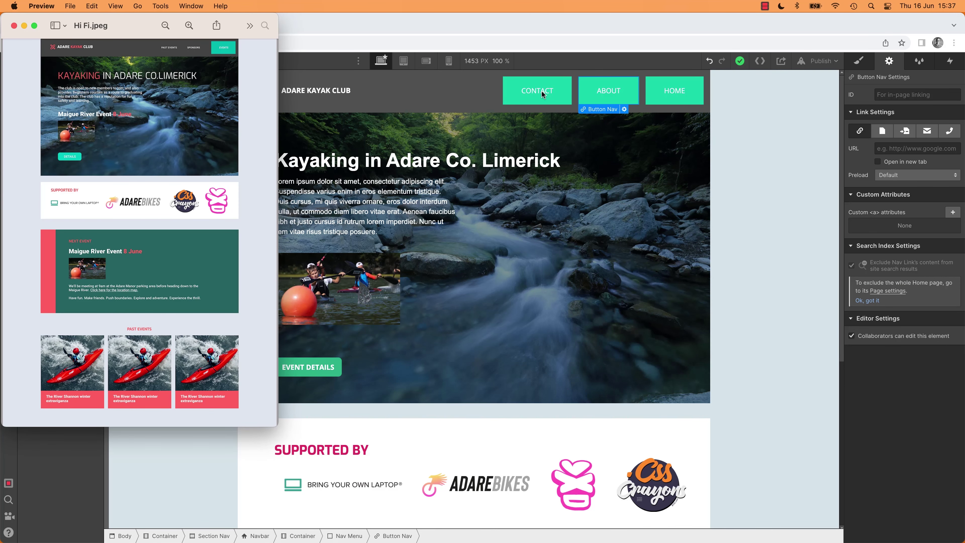
pyautogui.press('super+Tab')
# Step: Relabel the three nav buttons as EVENTS, PAST EVENTS and SPONSORS
pyautogui.doubleClick(674, 92)
pyautogui.write('EVENTS')
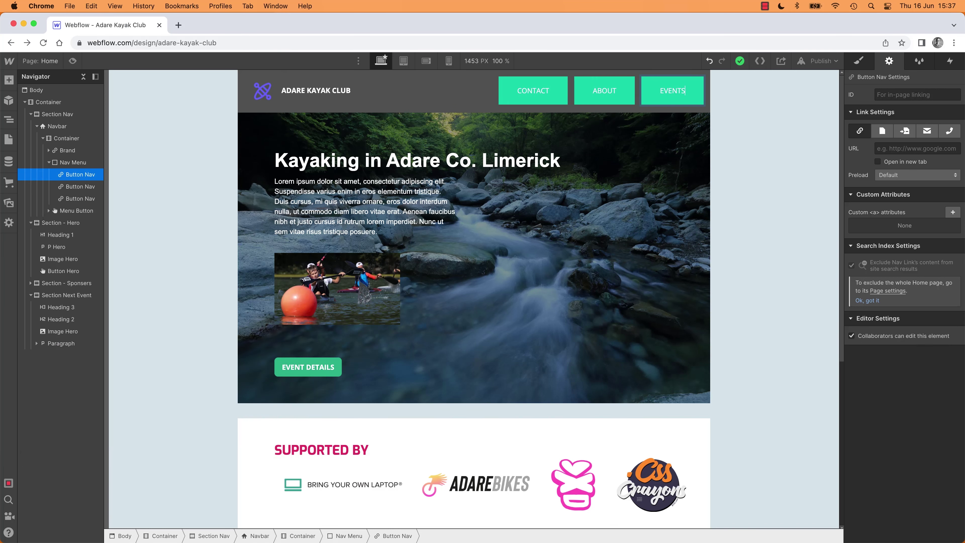
pyautogui.doubleClick(533, 91)
pyautogui.write('PAST EVENTS')
pyautogui.doubleClick(604, 90)
pyautogui.write('SPONS')
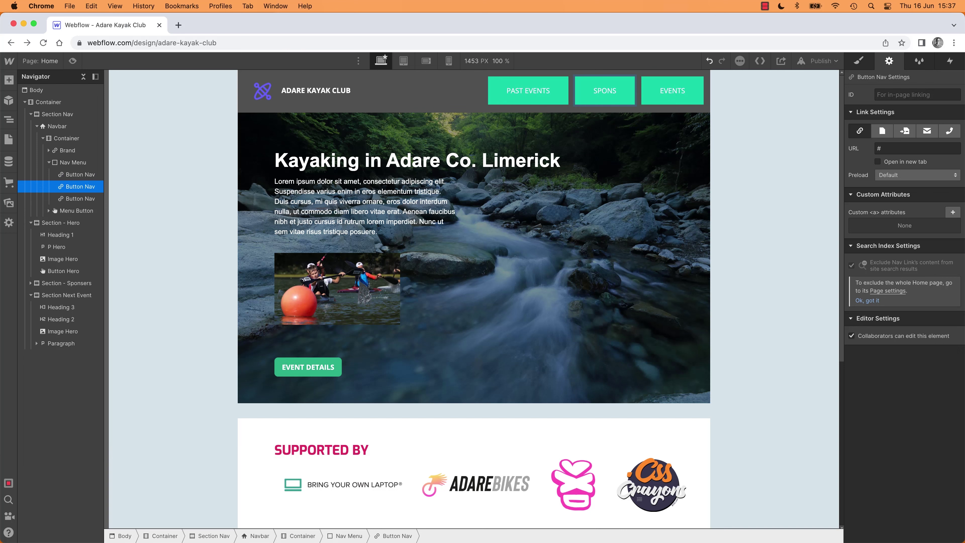
pyautogui.write('ORS')
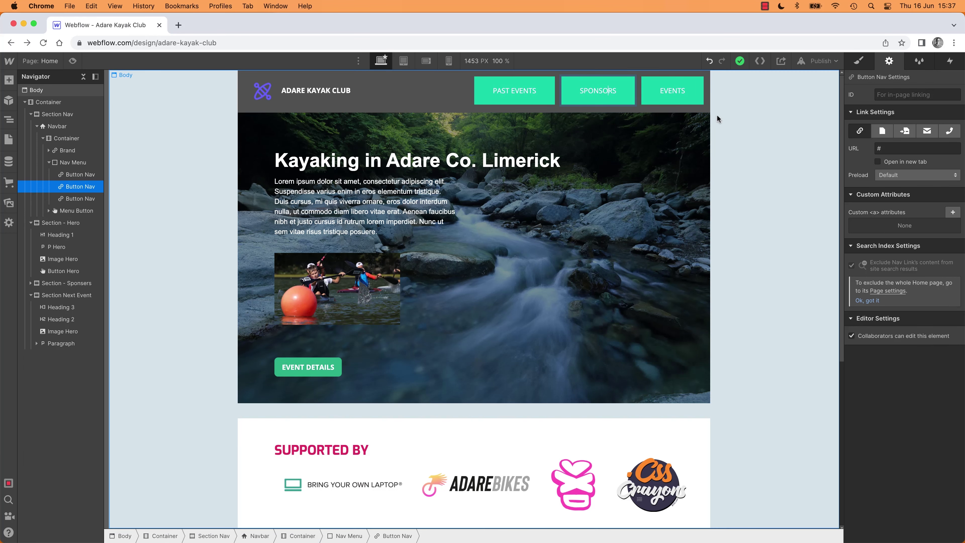
pyautogui.click(717, 120)
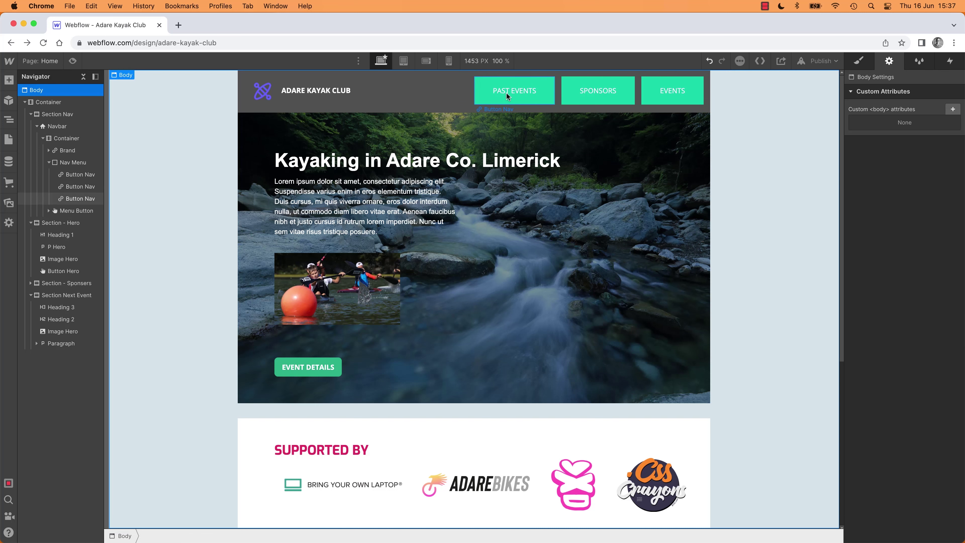
pyautogui.click(684, 91)
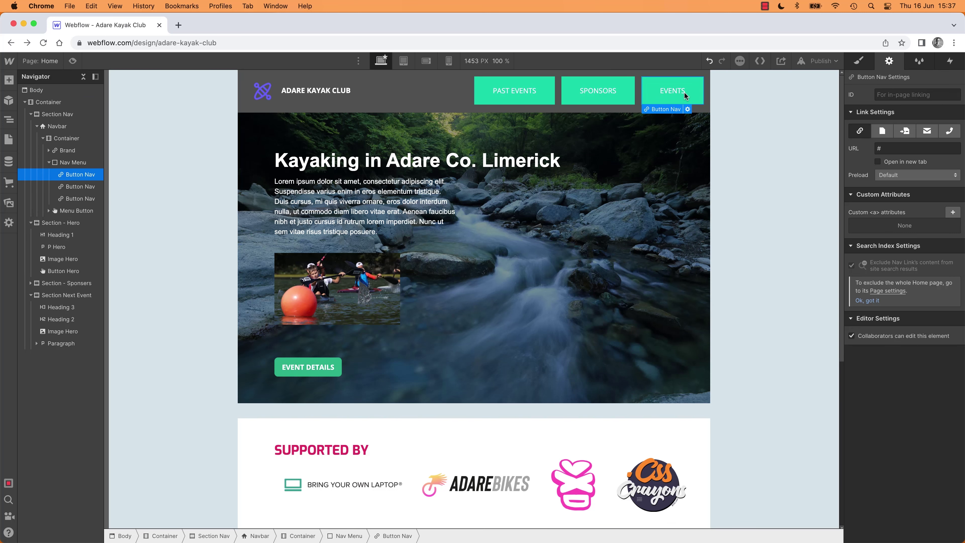
pyautogui.scroll(-7, 449, 285)
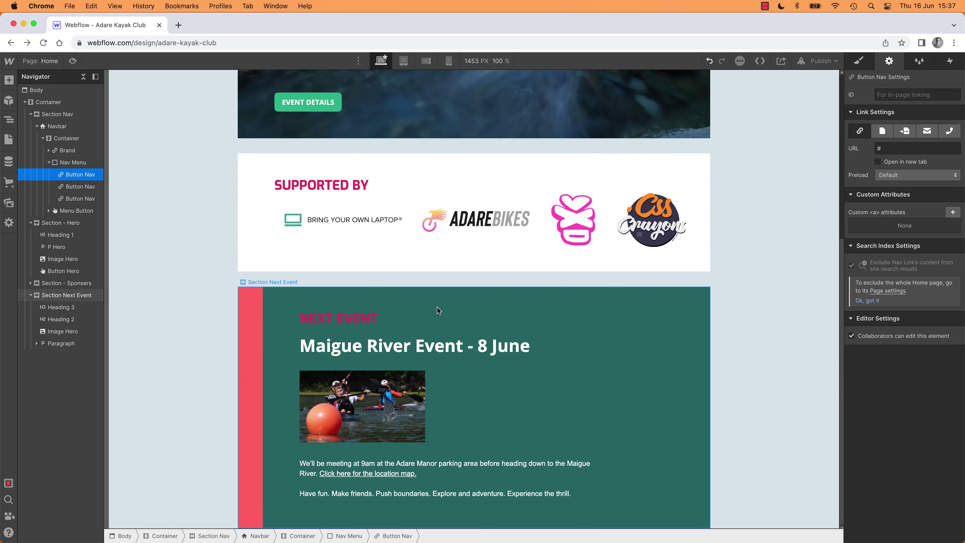
pyautogui.scroll(7, 509, 239)
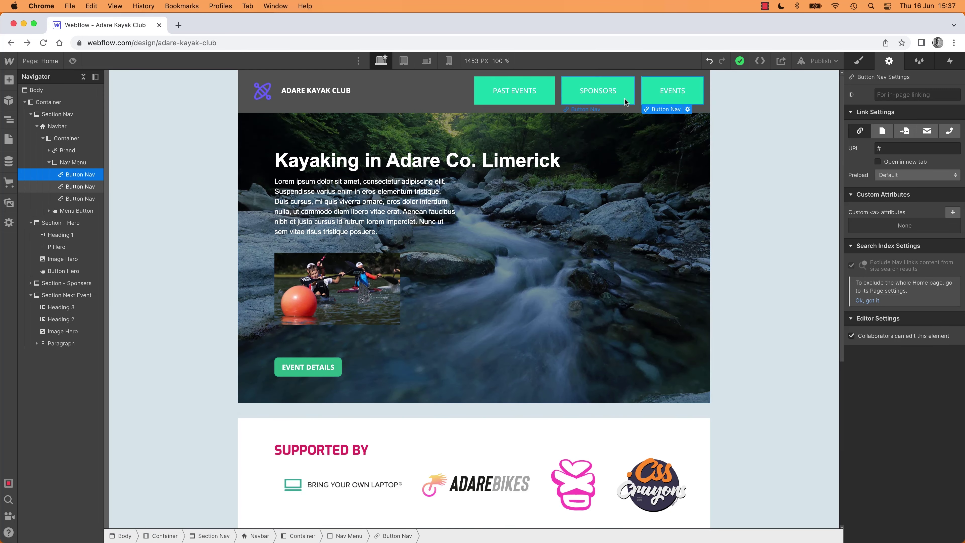
# Step: Link the EVENTS nav button to Page Section Section-Next-Event, then preview the page
pyautogui.click(315, 370)
pyautogui.click(668, 96)
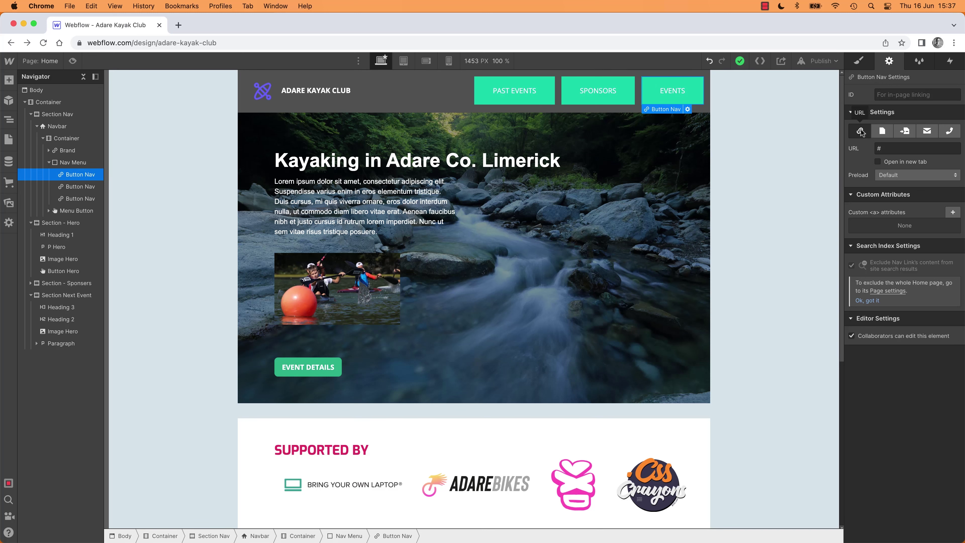
pyautogui.click(905, 131)
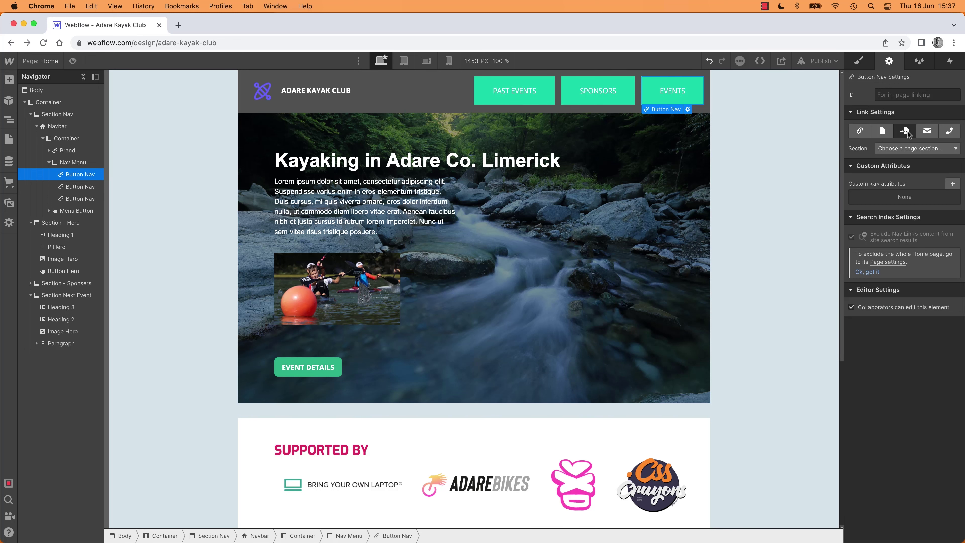
pyautogui.click(906, 148)
pyautogui.click(903, 172)
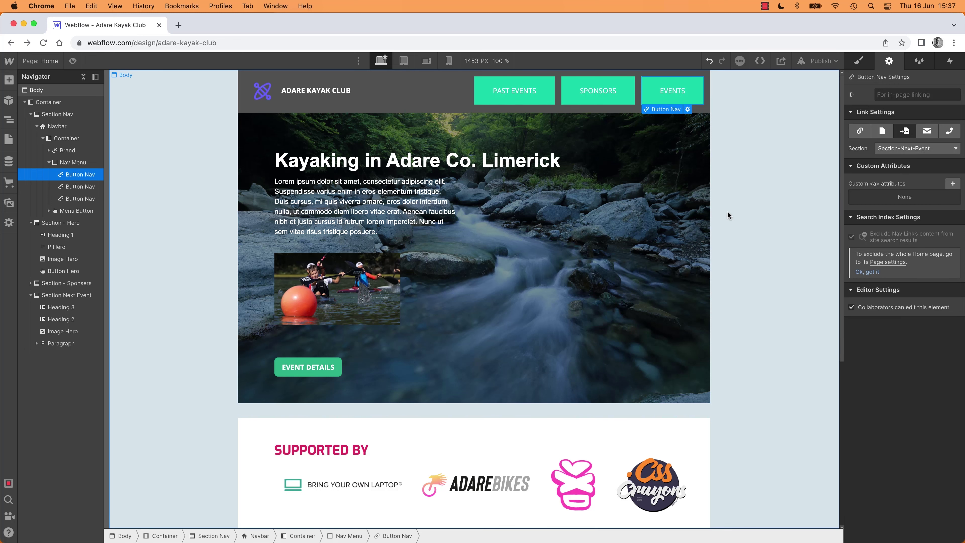
pyautogui.click(73, 61)
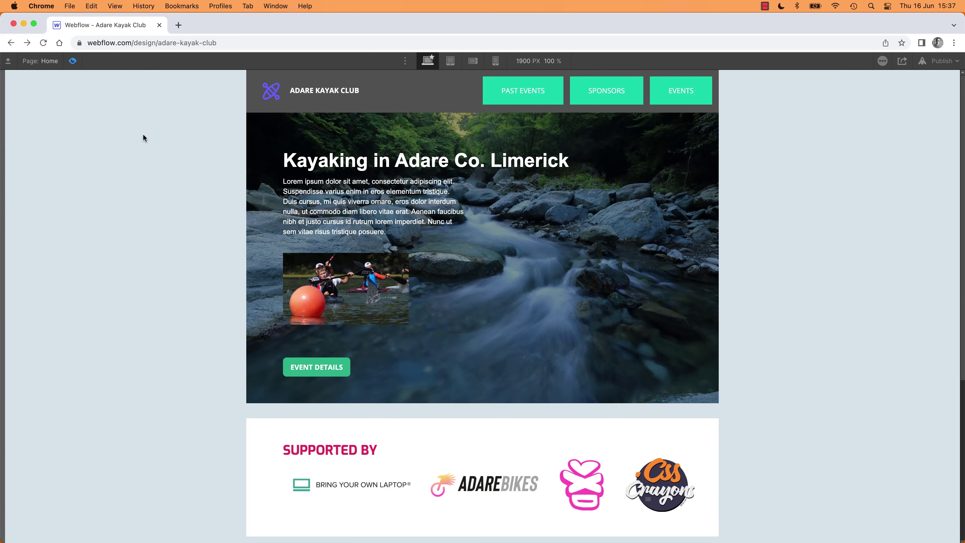
# Step: Test that EVENTS lands on the Maigue River Event section, then exit preview and deselect
pyautogui.click(680, 93)
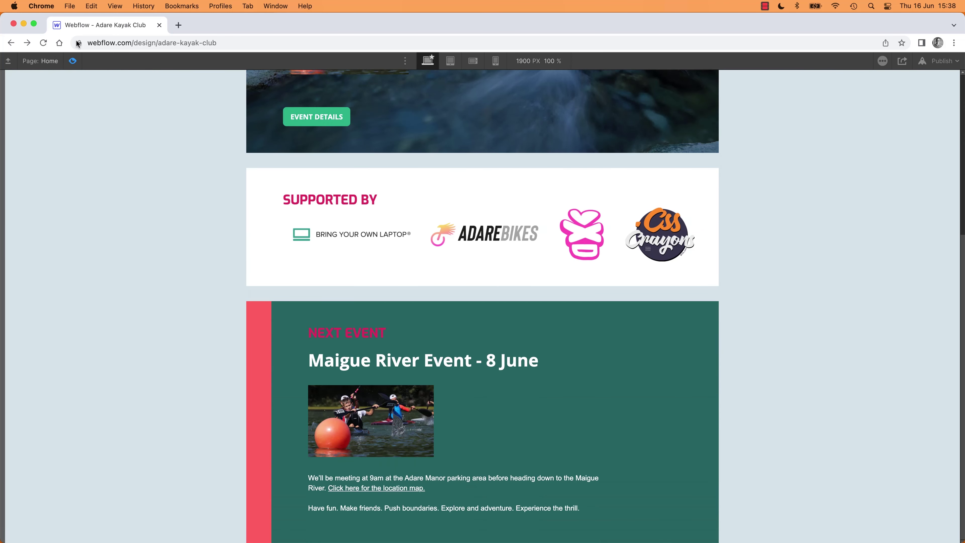
pyautogui.click(74, 61)
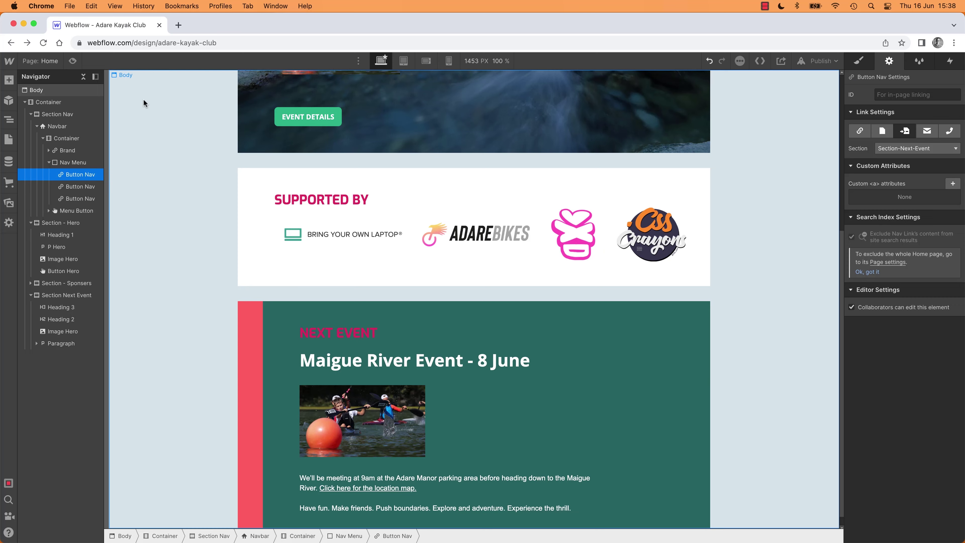
pyautogui.scroll(6, 620, 169)
pyautogui.click(596, 92)
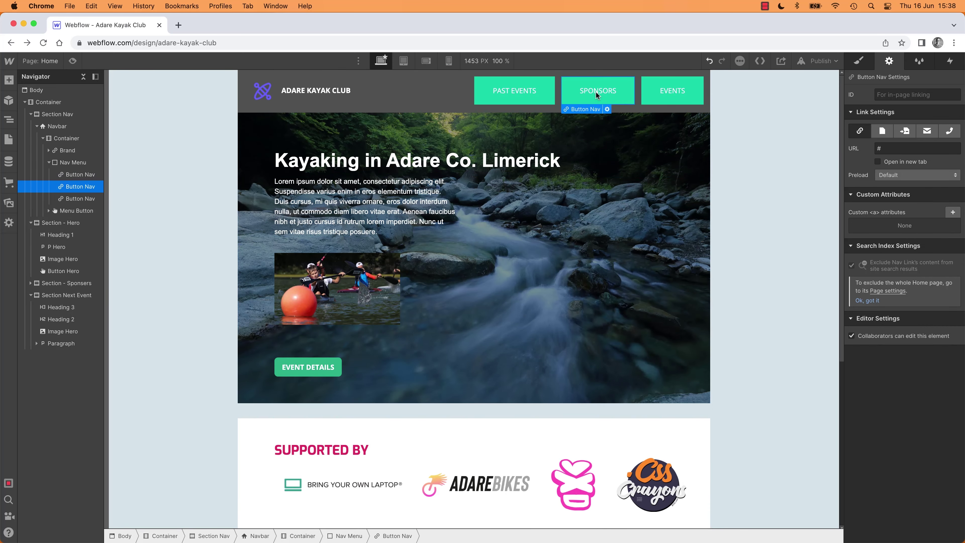
pyautogui.click(799, 234)
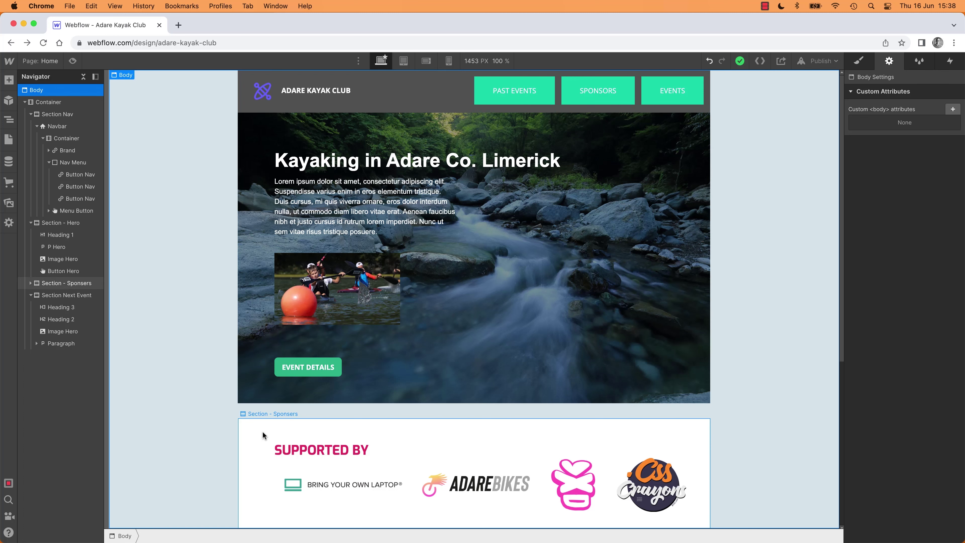
# Step: Give the Supported By sponsors section the ID Section-Sponsors
pyautogui.click(257, 445)
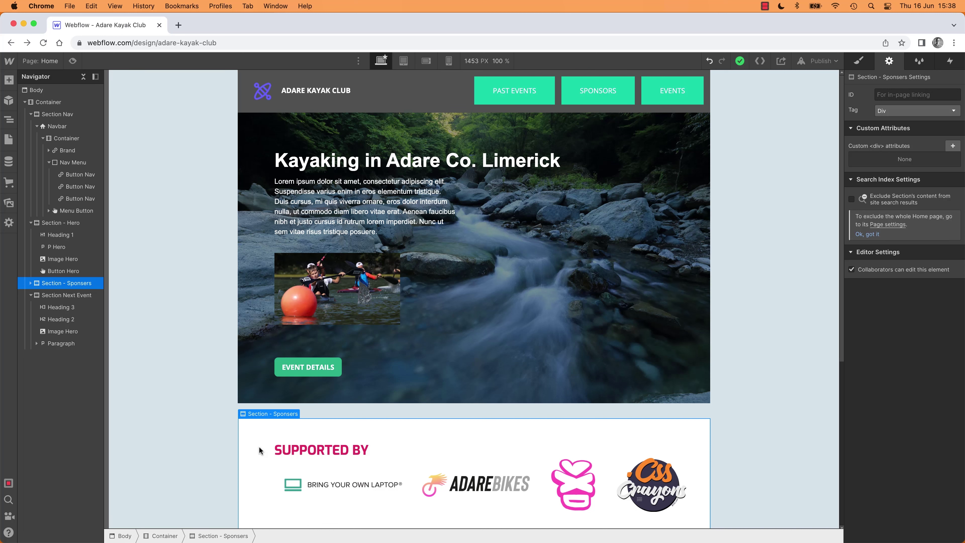
pyautogui.click(901, 94)
pyautogui.write('Section')
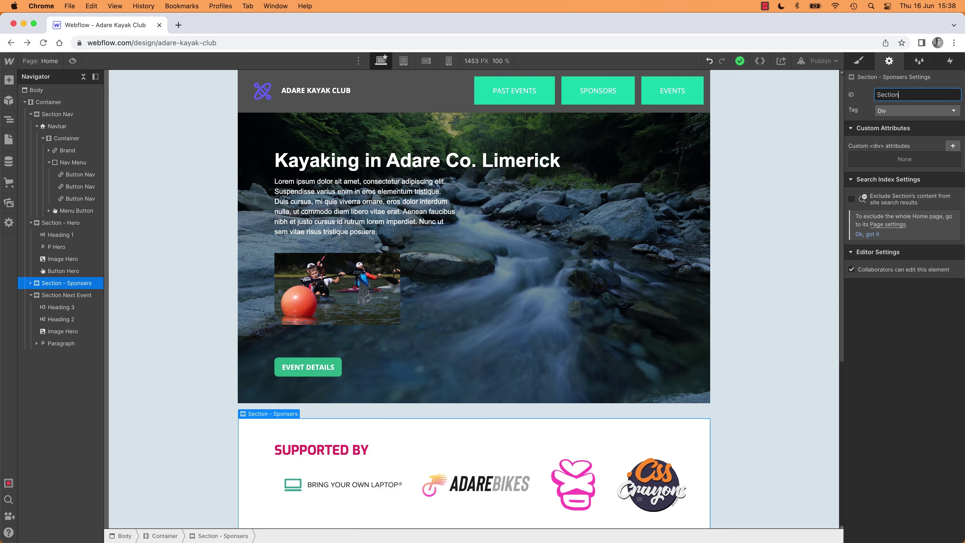
pyautogui.write('S')
pyautogui.press('BackSpace')
pyautogui.press('BackSpace')
pyautogui.write('ponsors')
pyautogui.press('Return')
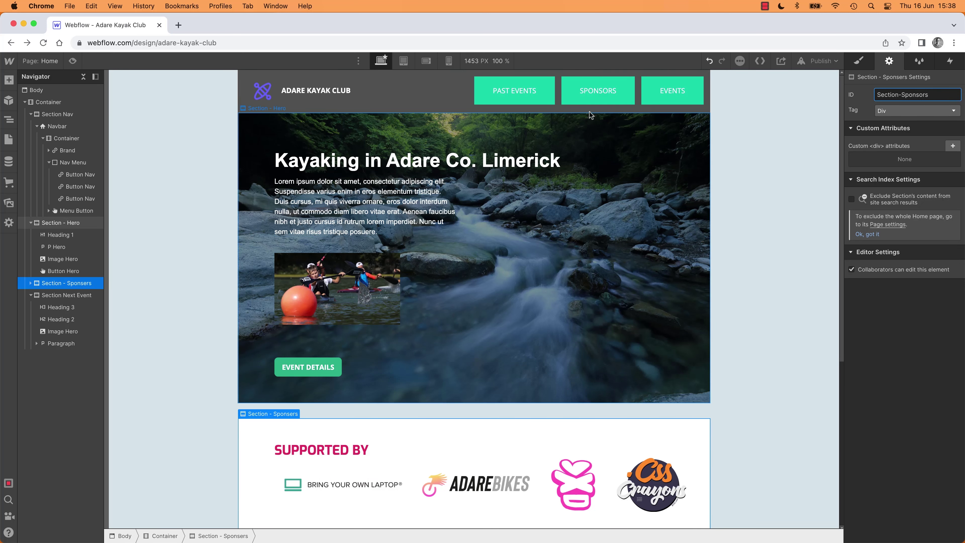
# Step: Link the SPONSORS nav button to Page Section Section-Sponsors and preview the page
pyautogui.click(618, 88)
pyautogui.click(619, 86)
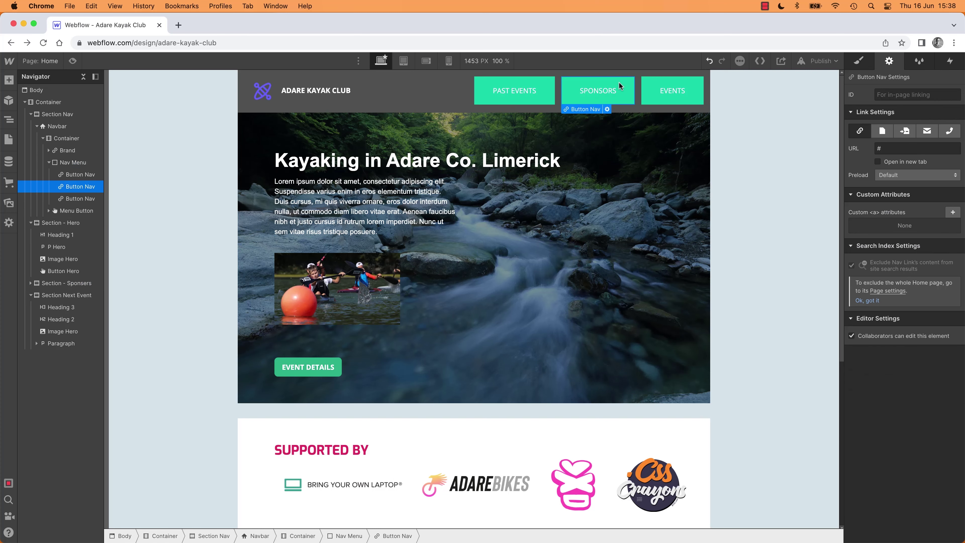
pyautogui.click(905, 131)
pyautogui.click(918, 150)
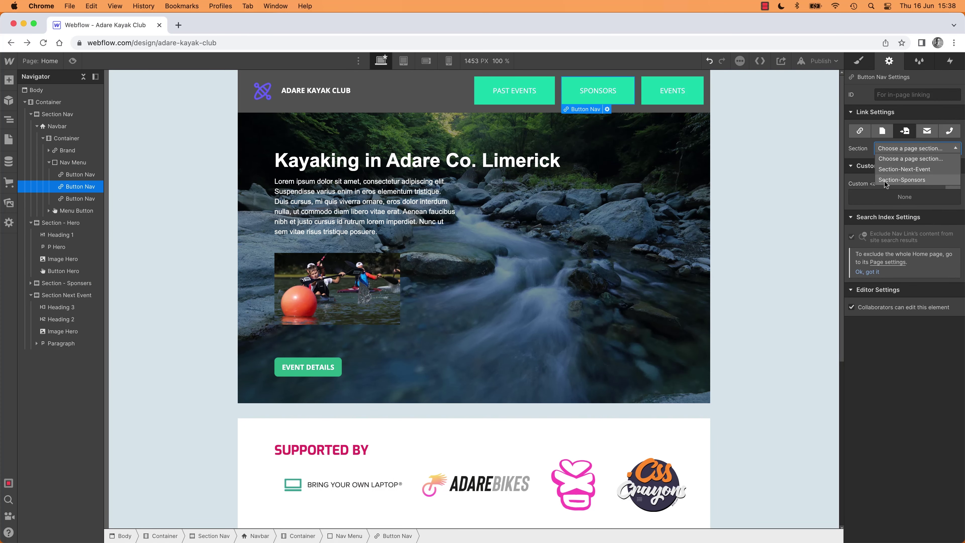
pyautogui.click(893, 181)
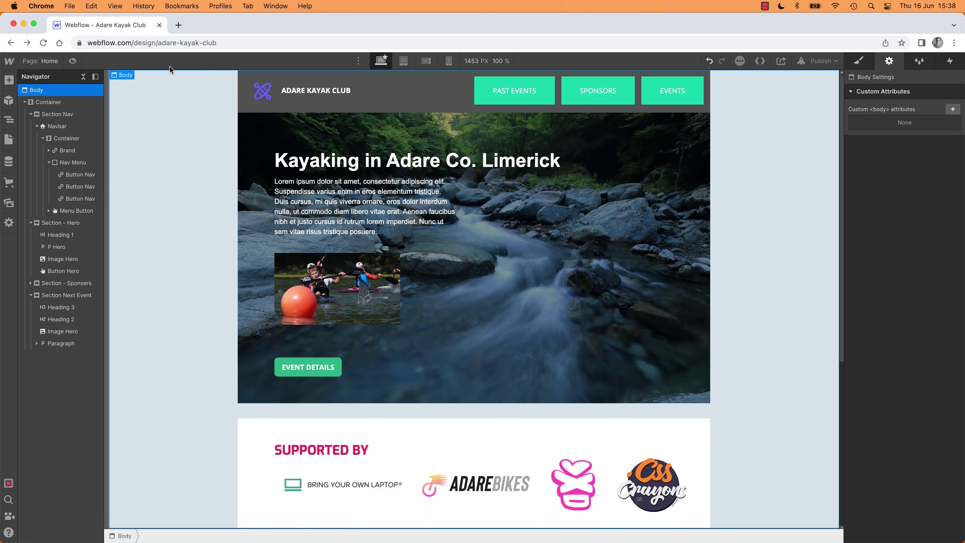
pyautogui.click(73, 63)
pyautogui.click(595, 100)
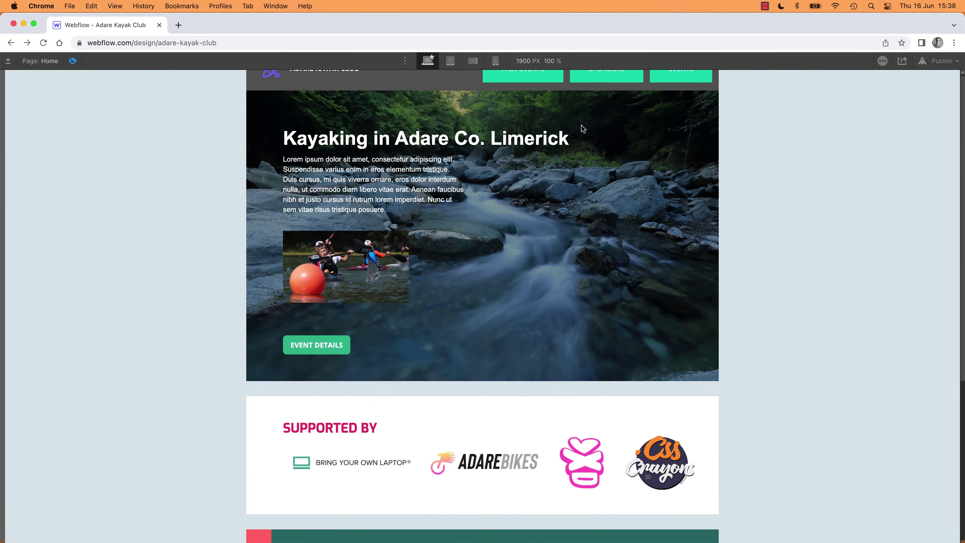
pyautogui.scroll(5, 545, 159)
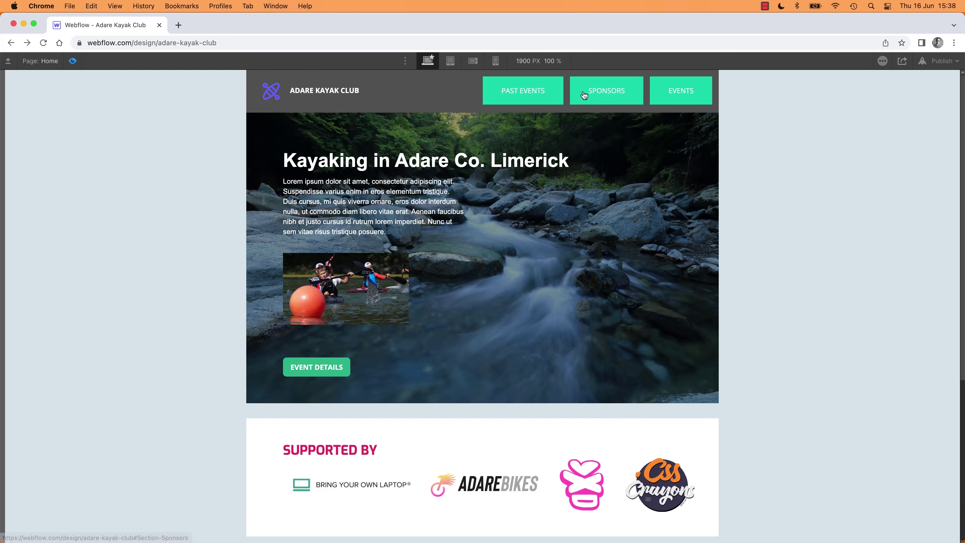
pyautogui.scroll(-5, 591, 246)
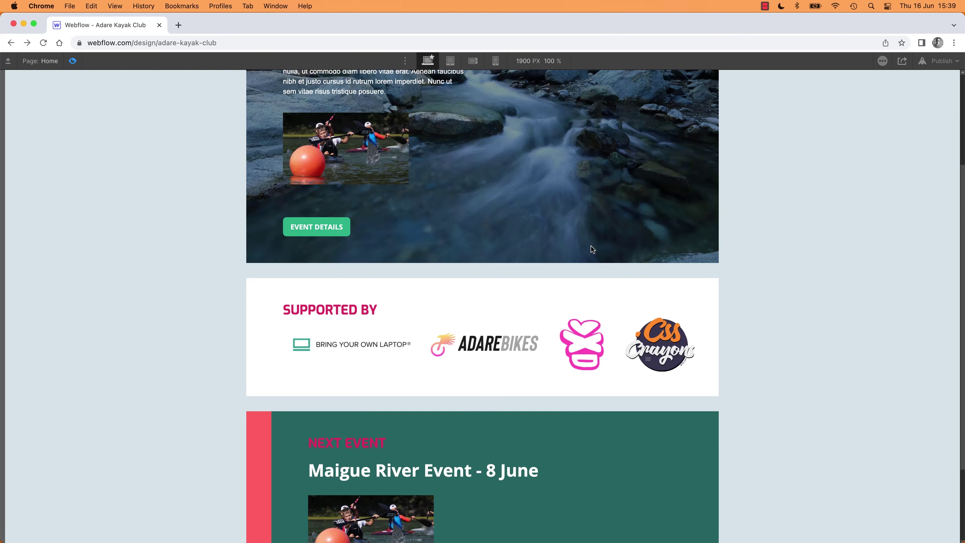
pyautogui.scroll(5, 593, 250)
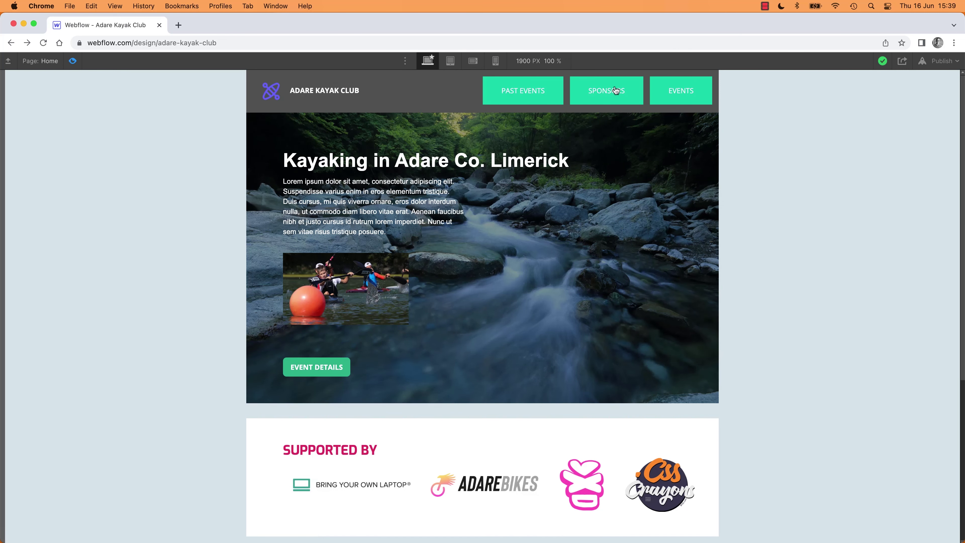
pyautogui.scroll(-5, 533, 108)
pyautogui.scroll(5, 549, 130)
pyautogui.press('super+Tab')
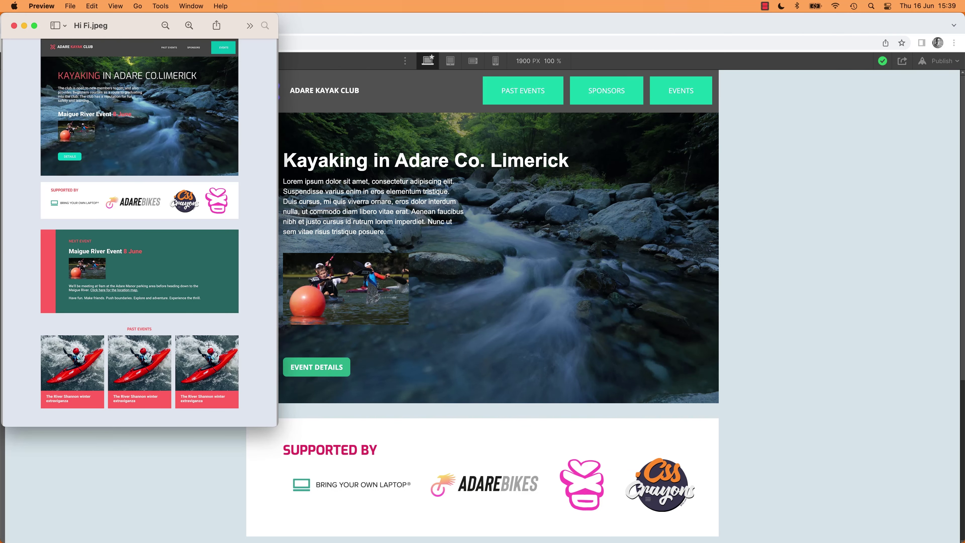
pyautogui.click(832, 323)
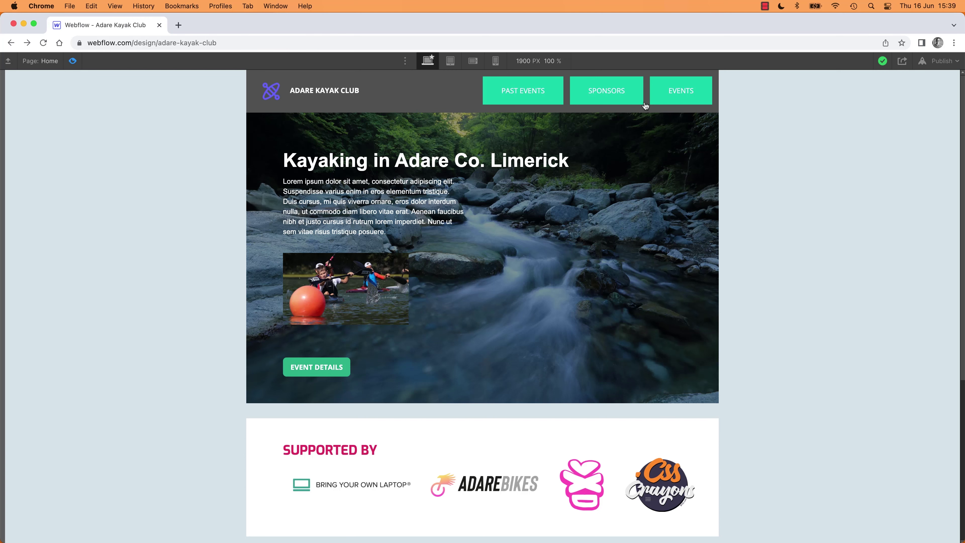
pyautogui.scroll(-7, 623, 99)
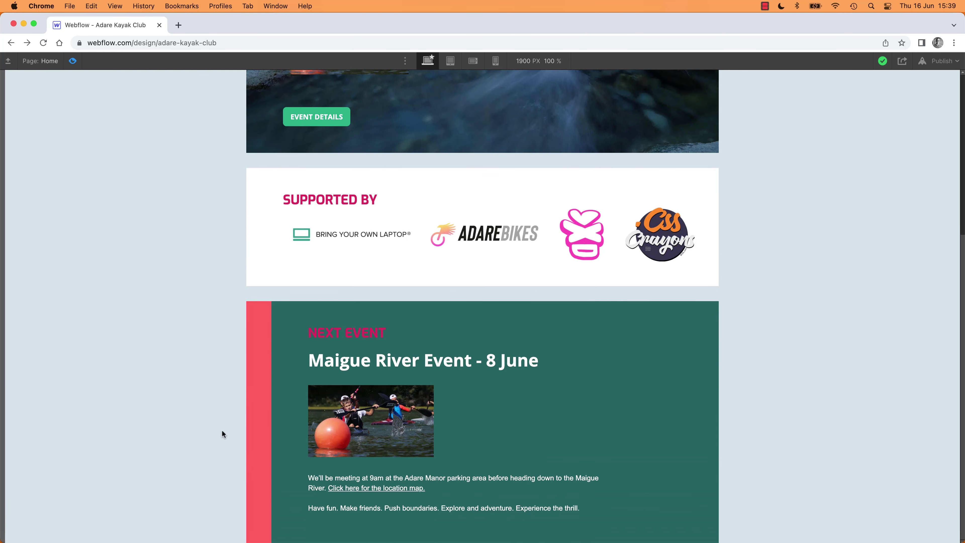